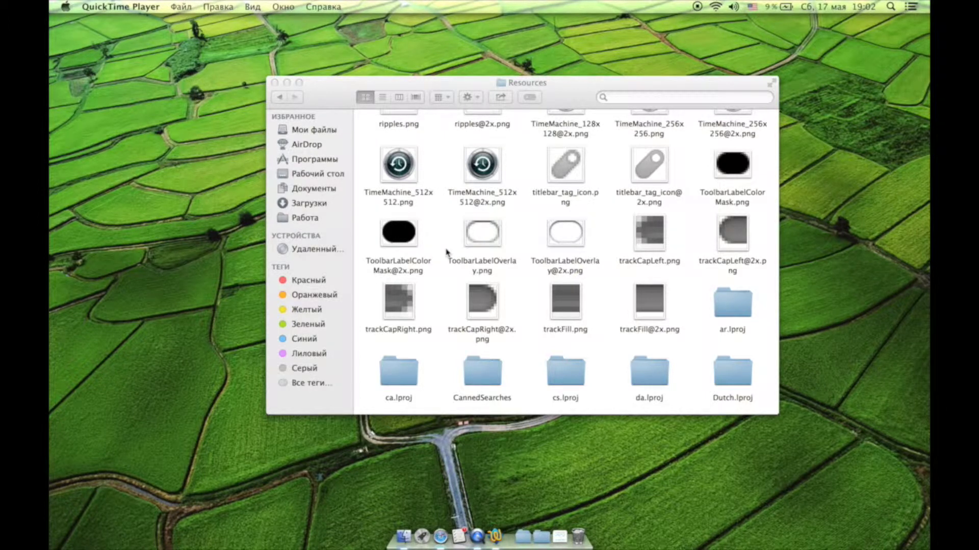
Set Arrange By to Name in the Resources folder's view options.
scroll(447, 252, down, 10)
scroll(447, 252, up, 8)
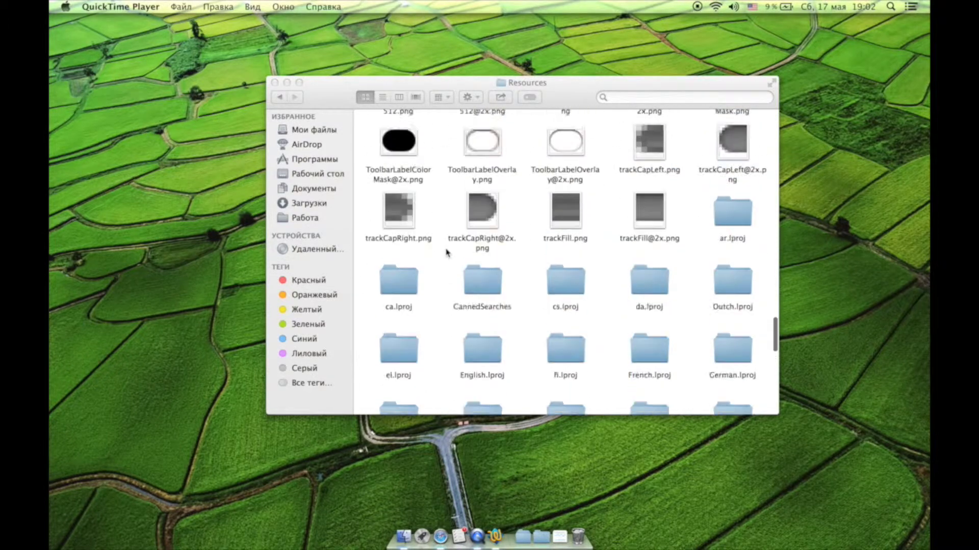
right_click(447, 252)
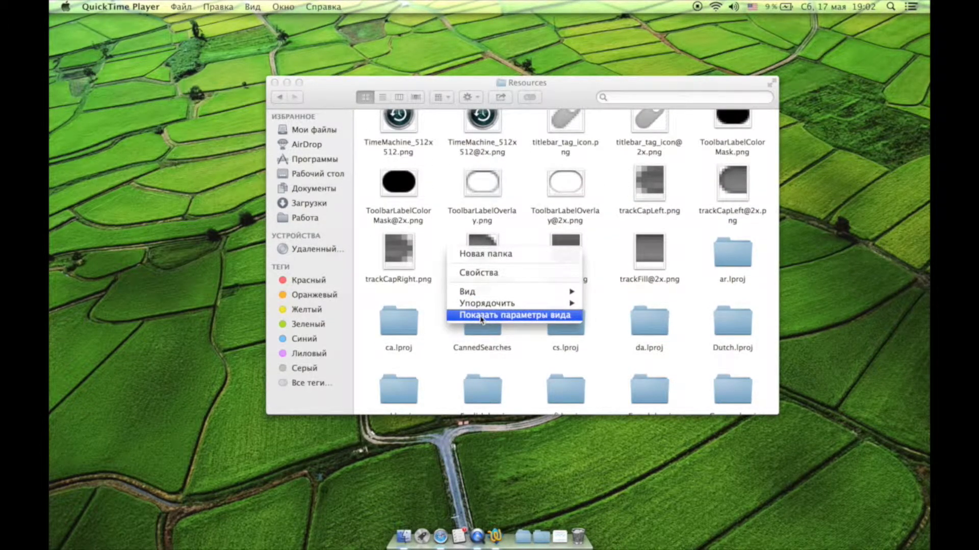
click(481, 316)
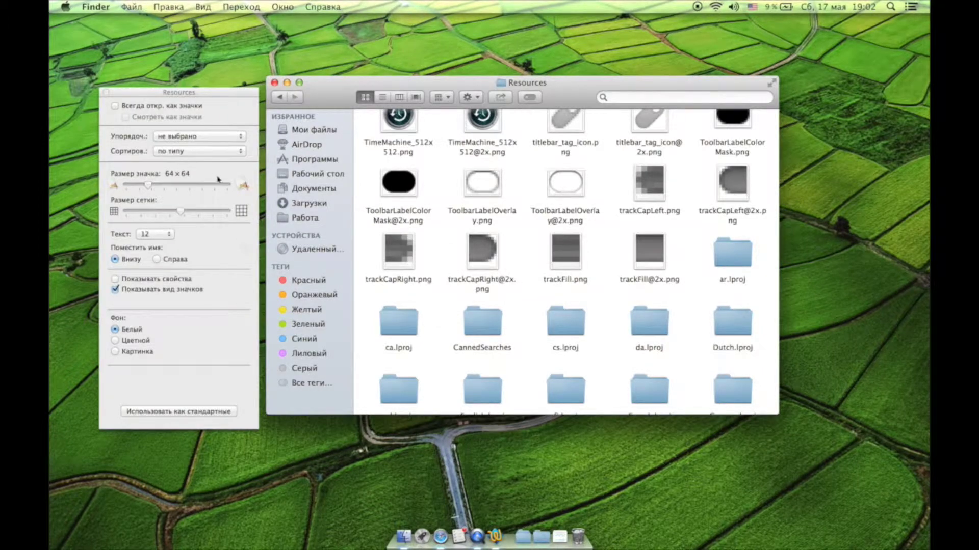
click(214, 137)
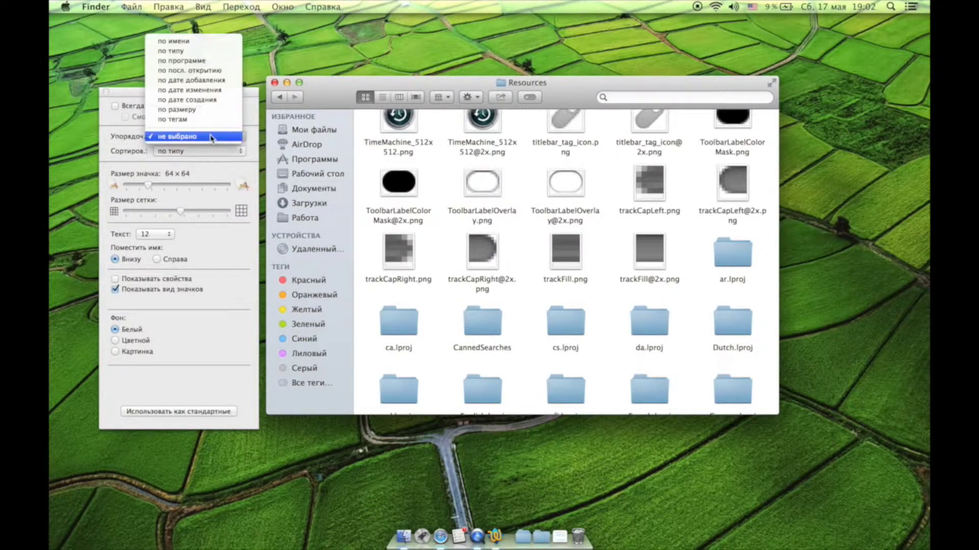
click(196, 50)
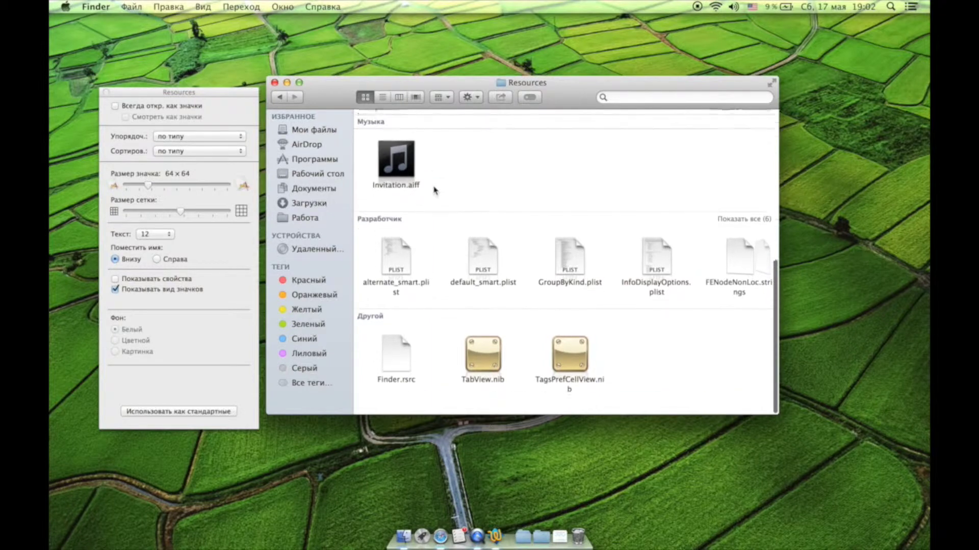
click(214, 139)
click(213, 132)
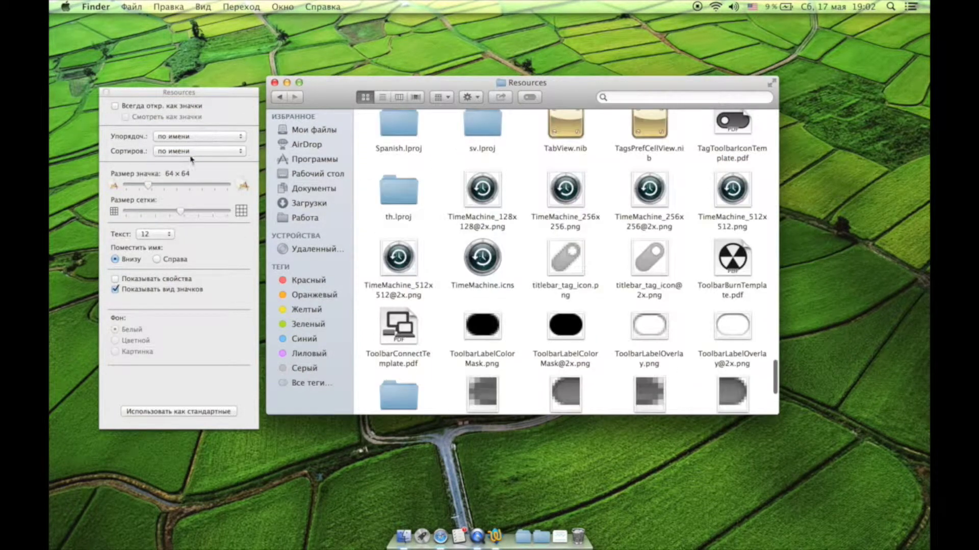
Set Sort By to Name and close the view options panel.
click(191, 152)
click(184, 162)
scroll(421, 237, down, 10)
scroll(422, 237, up, 3)
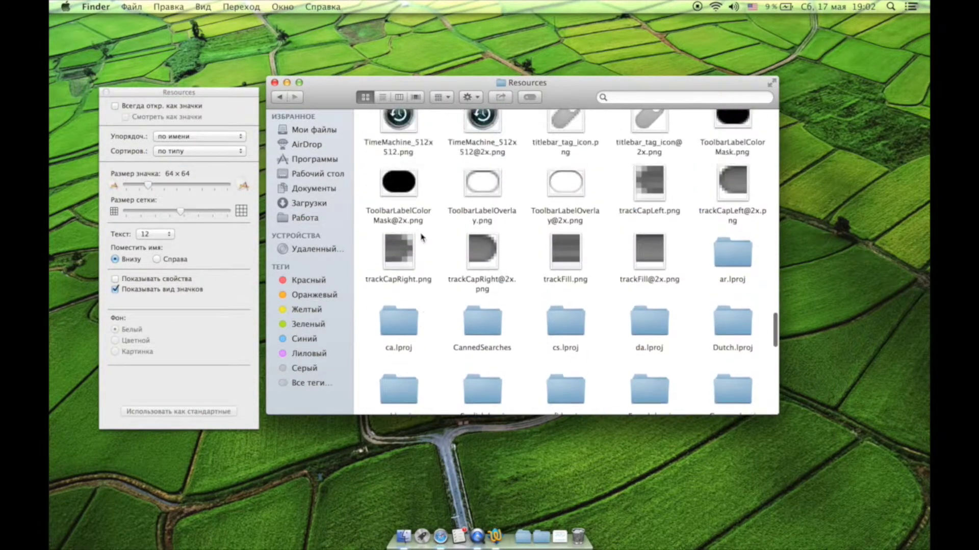
click(228, 155)
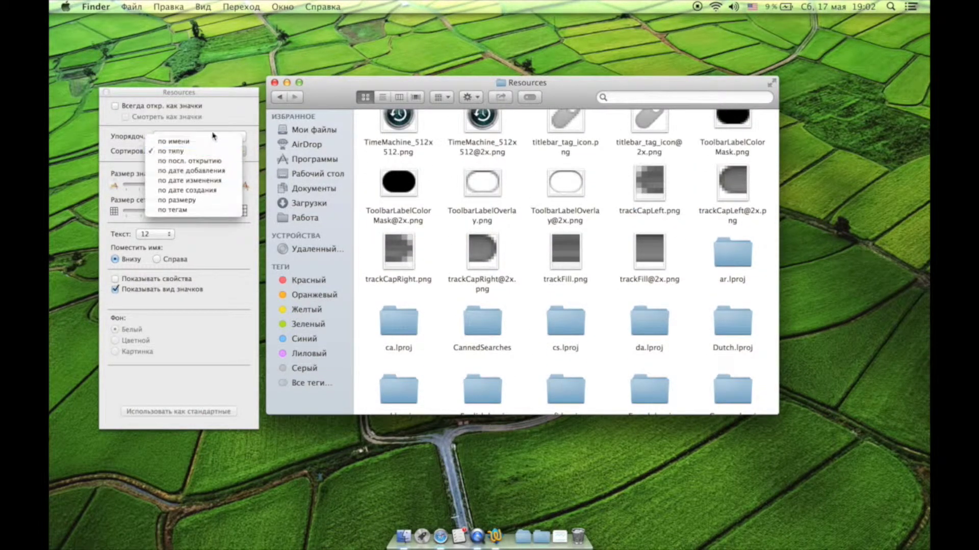
click(212, 142)
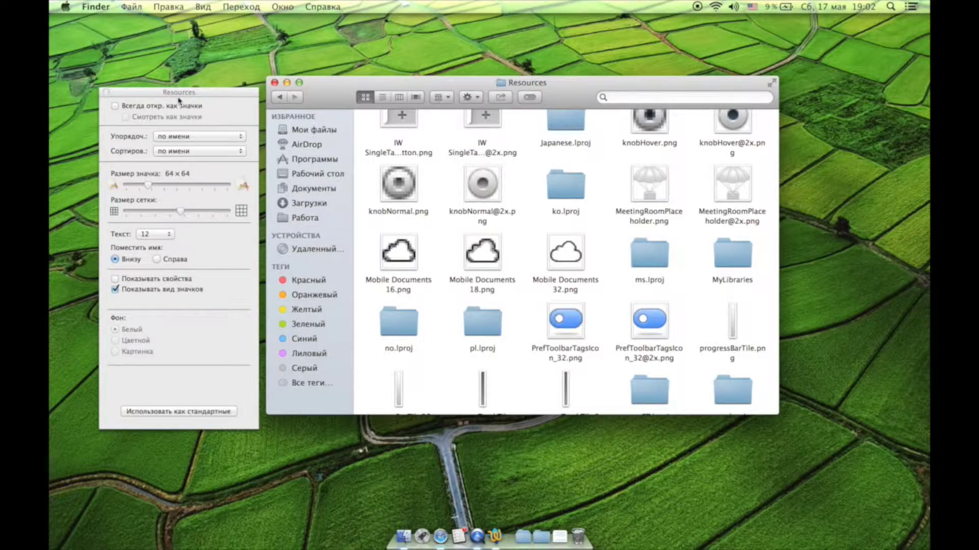
click(107, 92)
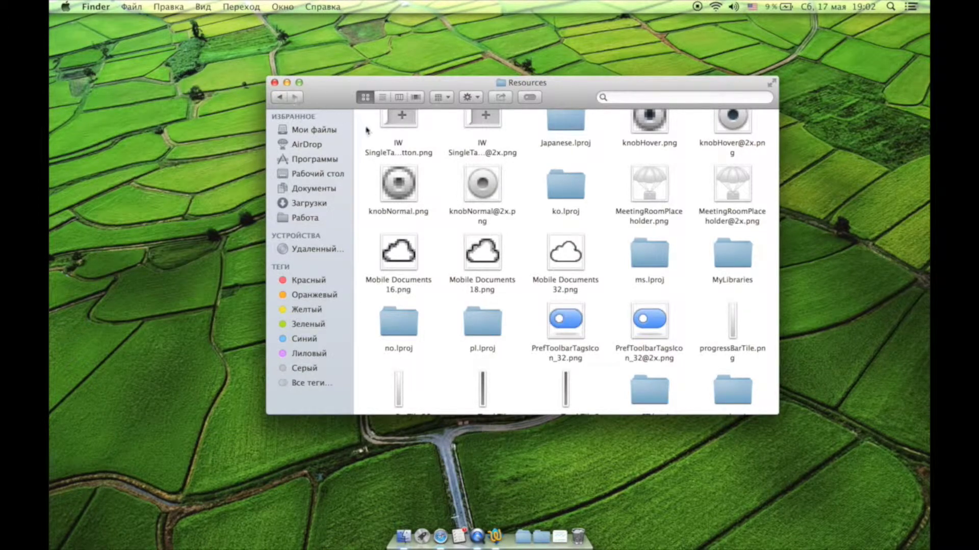
Go to Computer and open Macintosh HD › Система › Библиотеки.
click(242, 6)
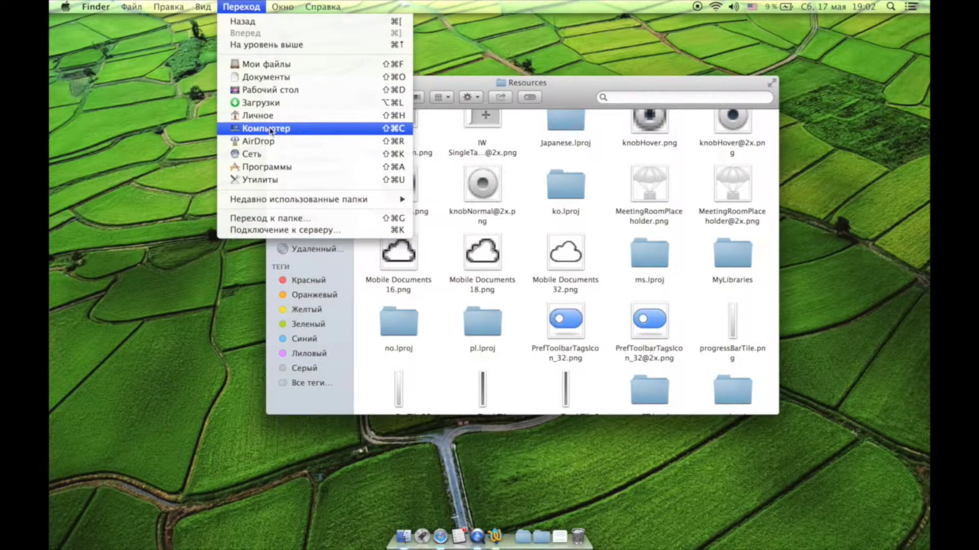
click(271, 129)
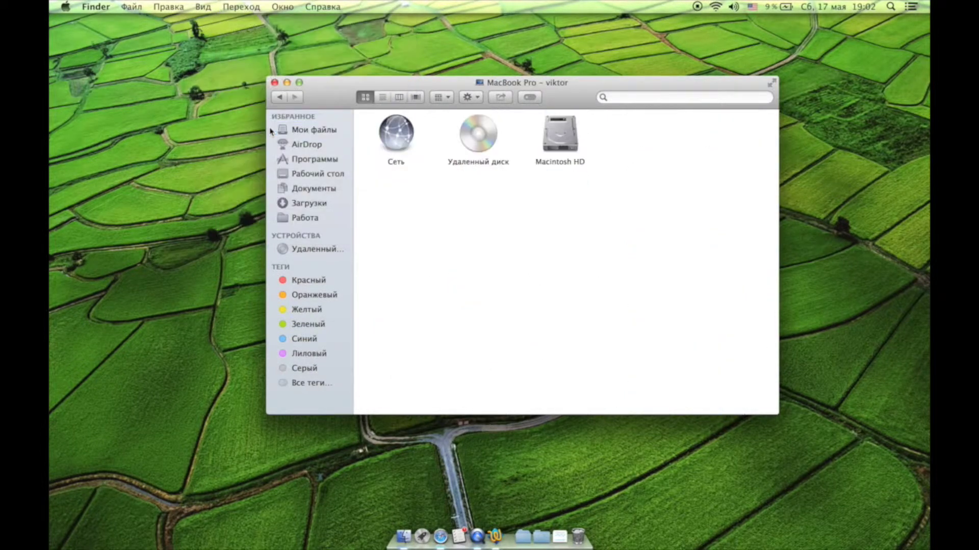
double_click(558, 132)
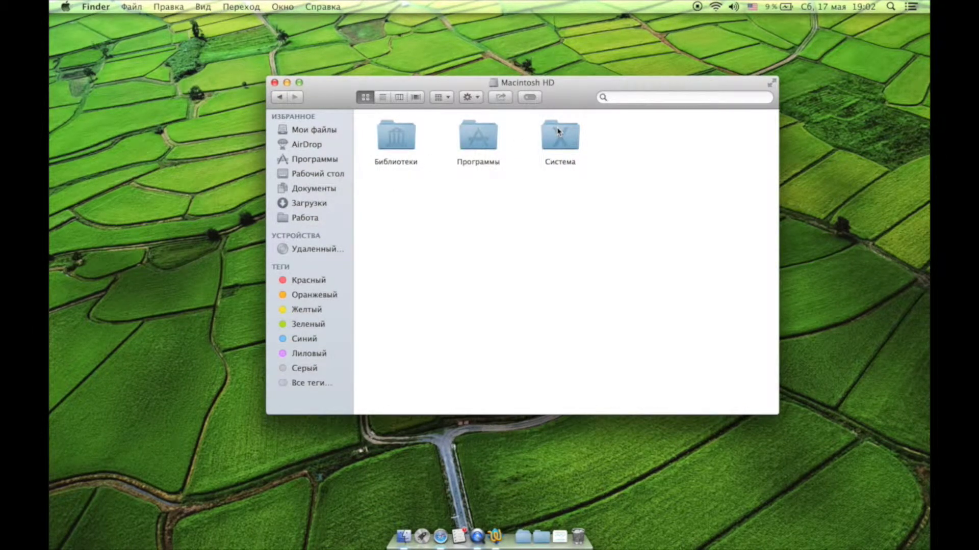
double_click(561, 136)
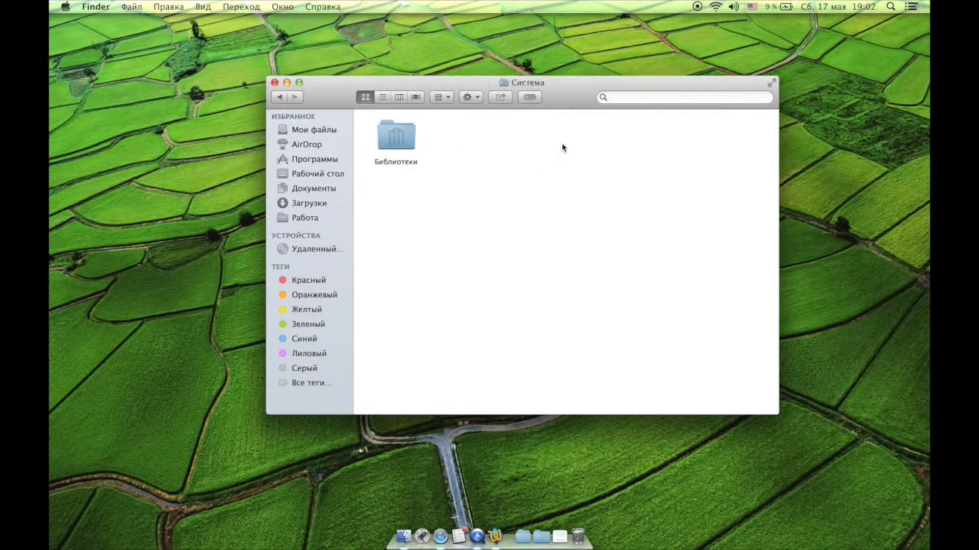
double_click(407, 146)
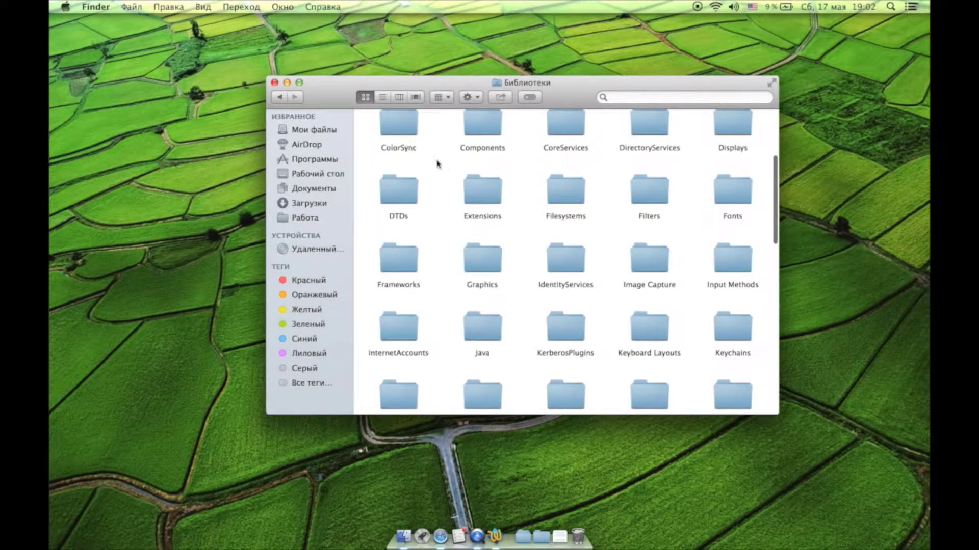
Open the CoreServices folder and select Finder.app.
scroll(550, 176, up, 2)
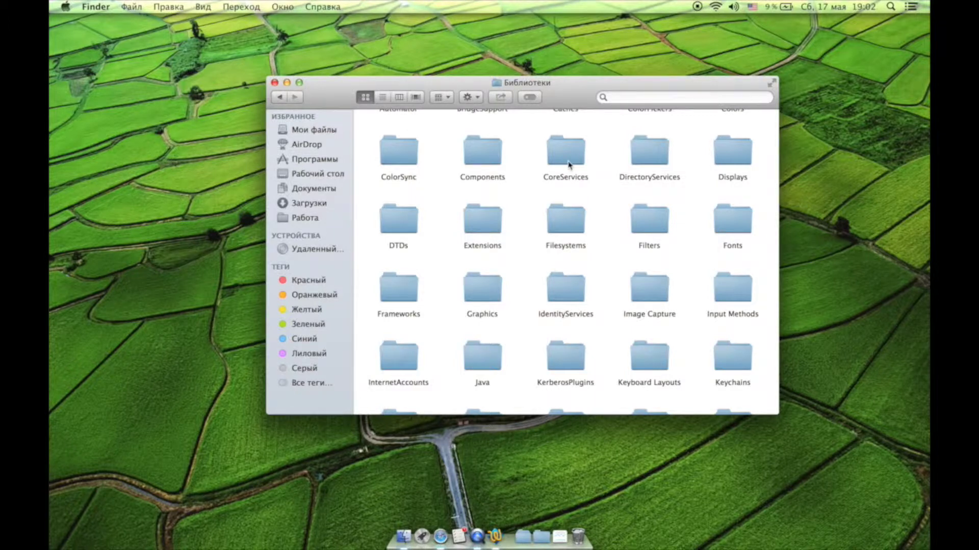
click(569, 164)
double_click(569, 164)
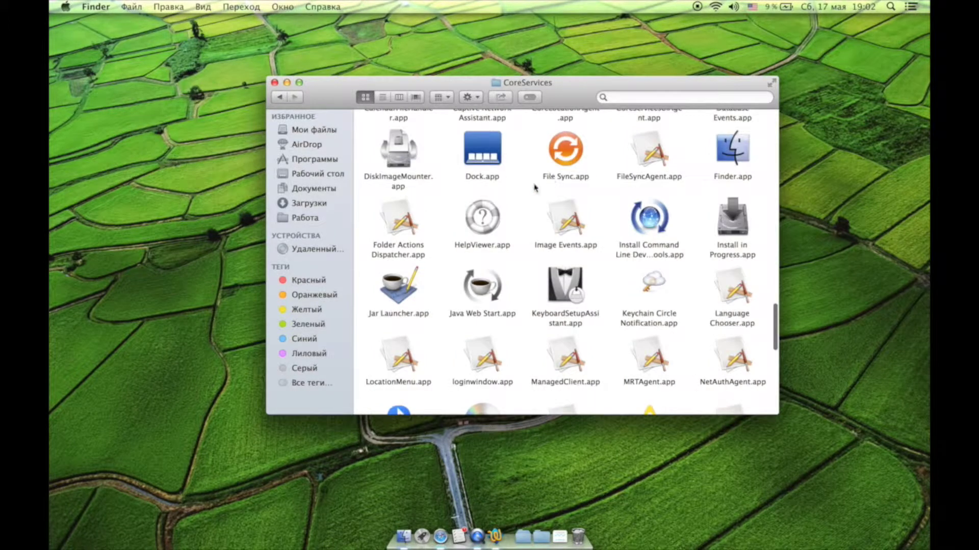
scroll(715, 165, up, 1)
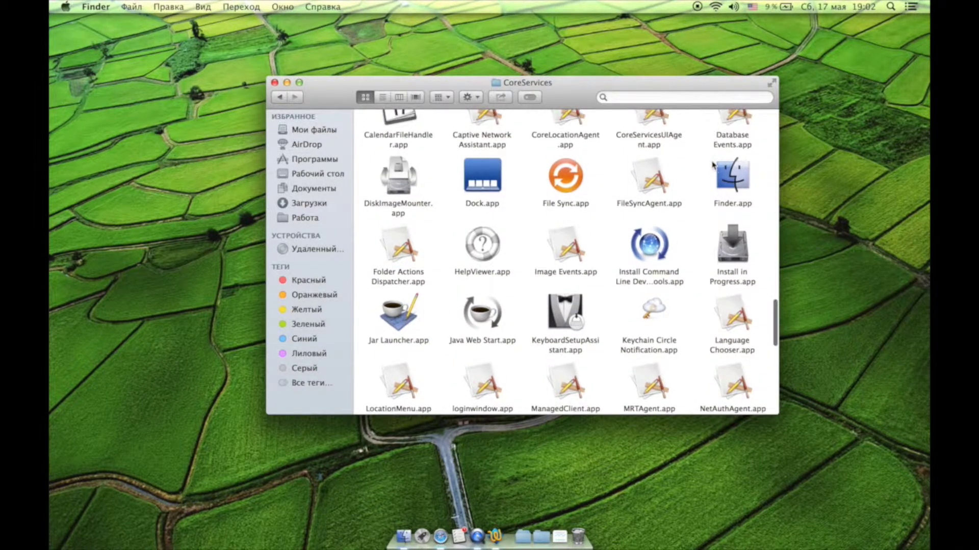
click(736, 187)
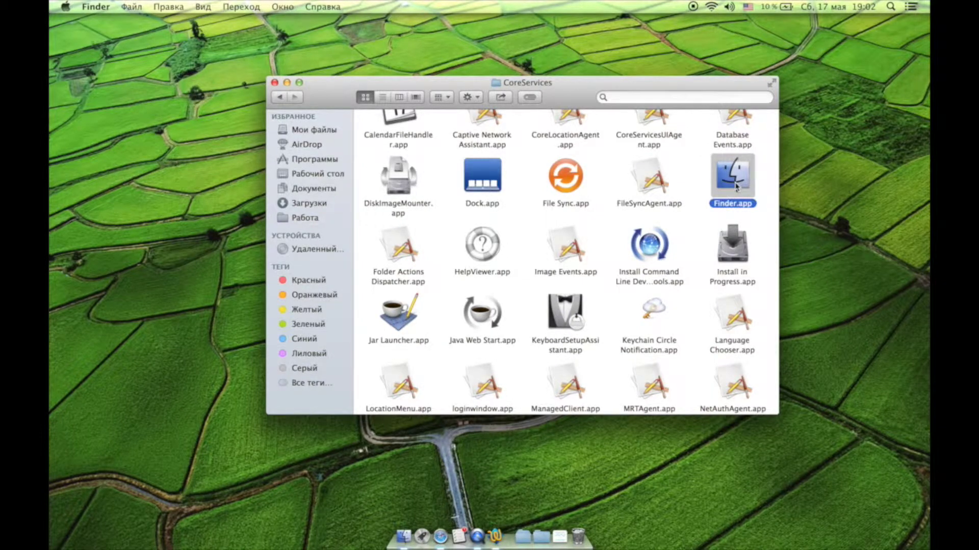
Show Finder.app's package contents and open Contents › Resources.
right_click(736, 187)
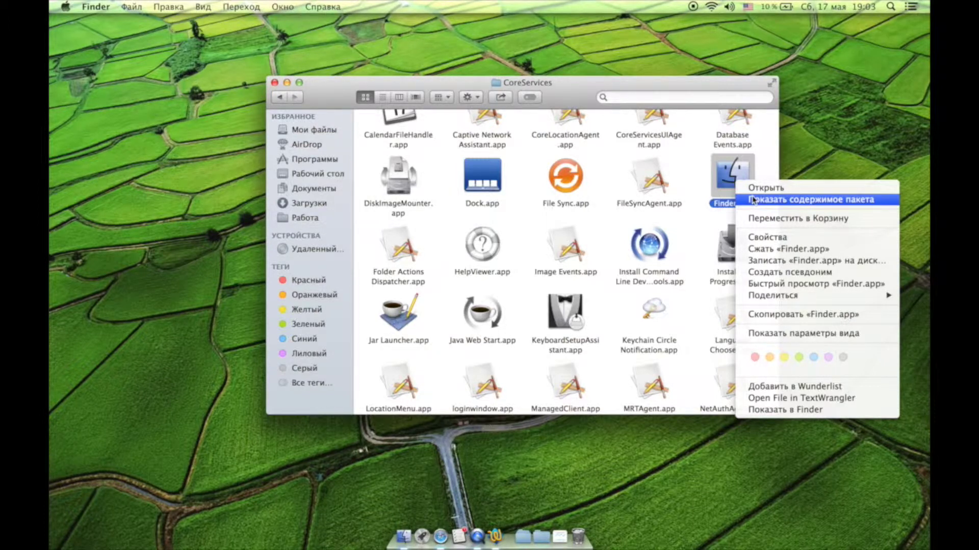
click(754, 199)
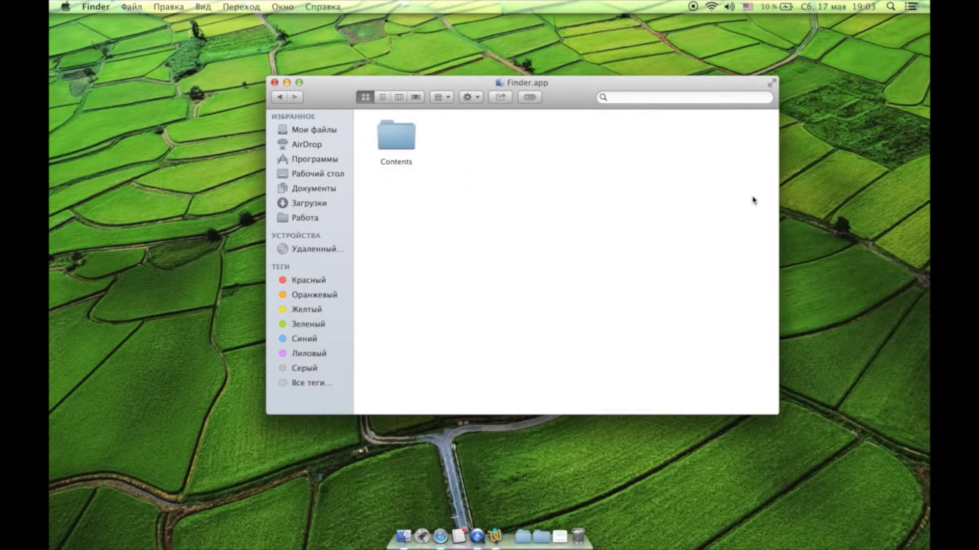
double_click(391, 139)
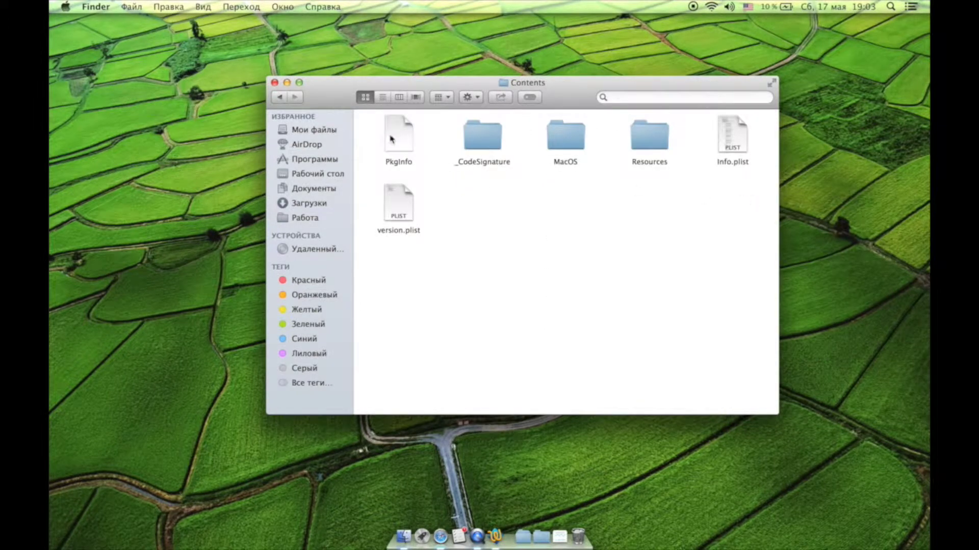
double_click(661, 146)
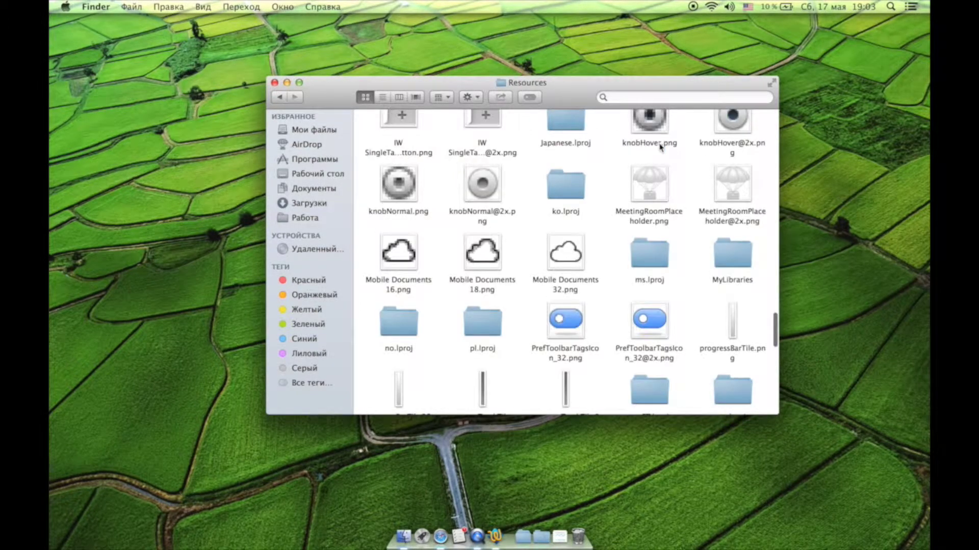
scroll(612, 213, down, 5)
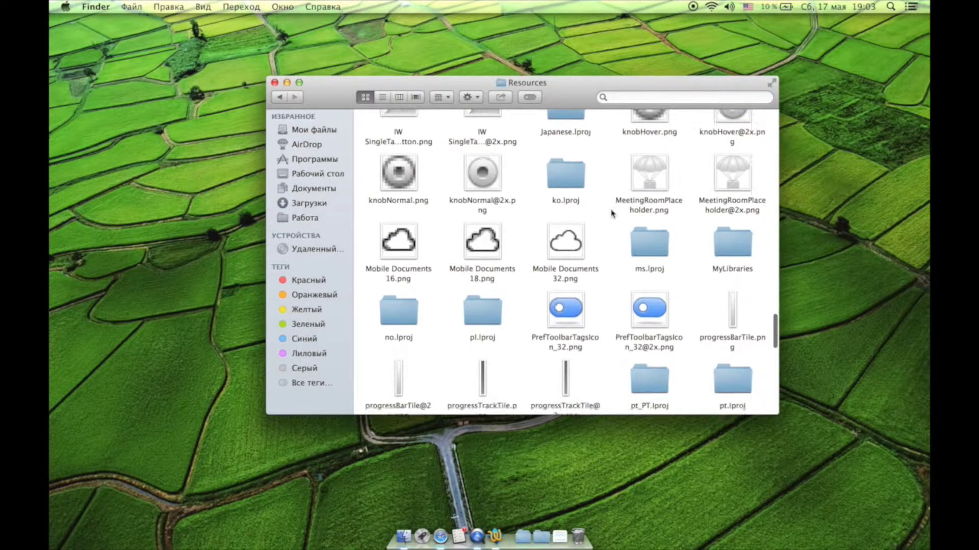
scroll(612, 214, down, 3)
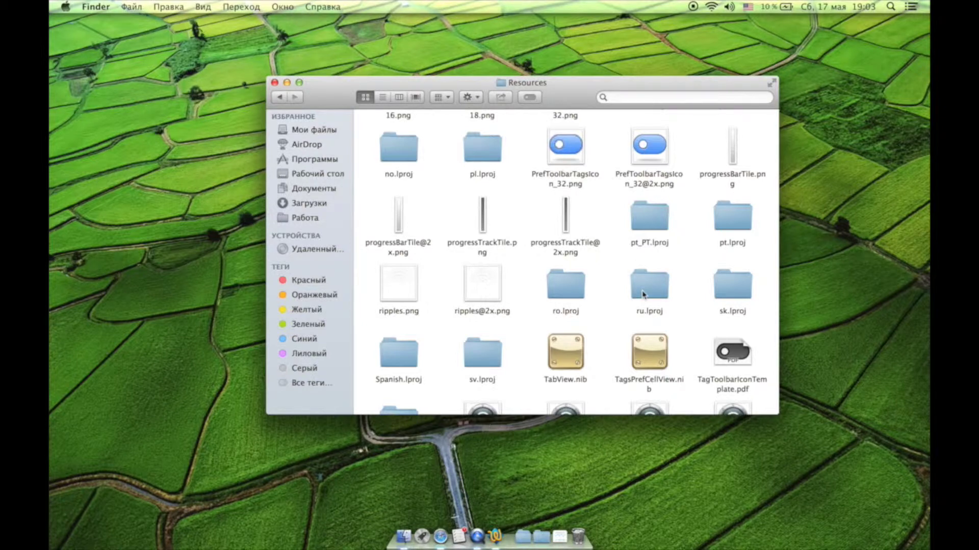
Open ru.lproj and list the apps available to open InfoPlist.strings.
double_click(643, 294)
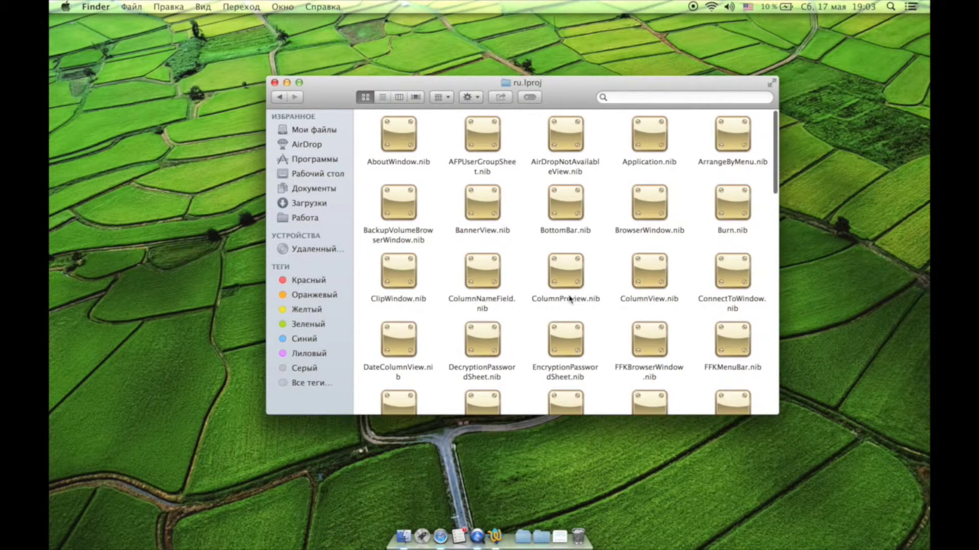
scroll(570, 300, down, 20)
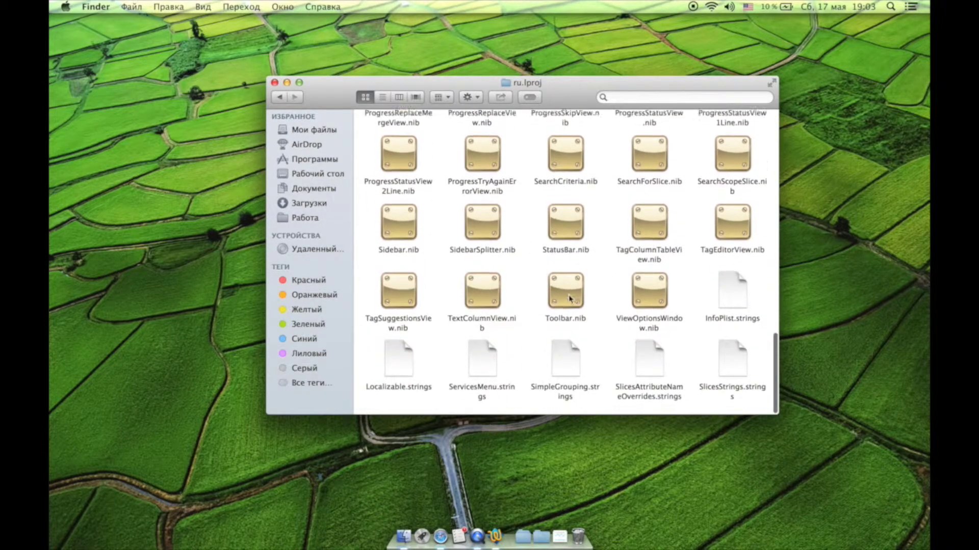
click(735, 306)
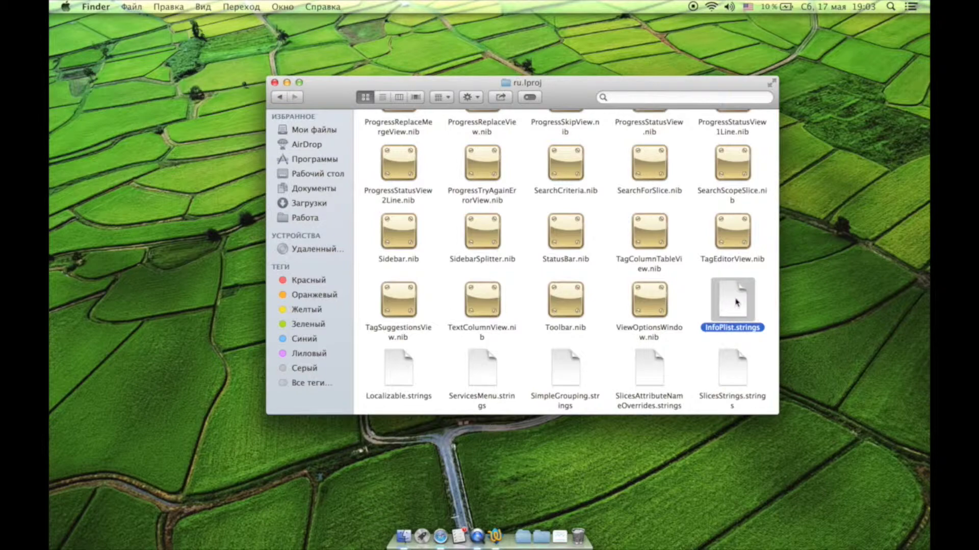
right_click(736, 303)
mouse_move(764, 289)
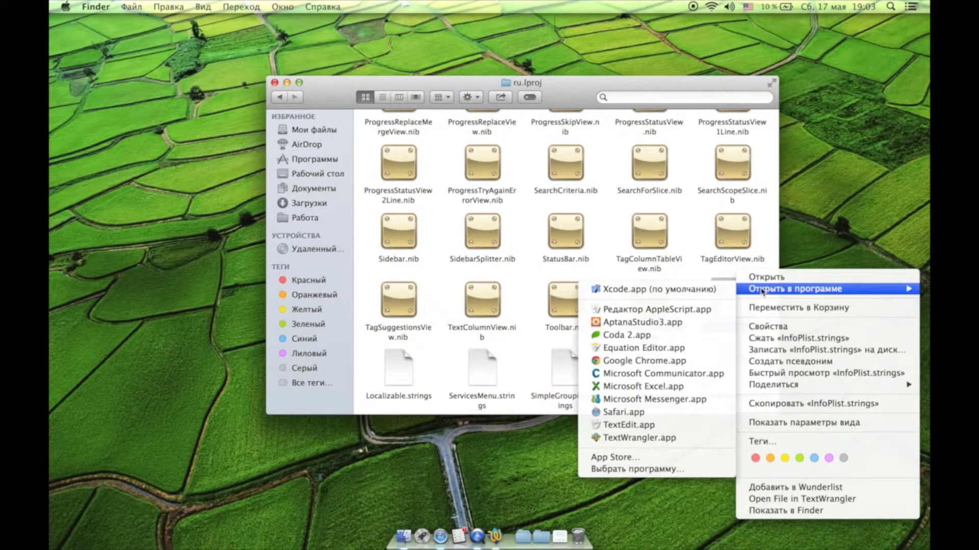
Open InfoPlist.strings in TextWrangler and add a space before 'Папка' on line 26.
click(638, 439)
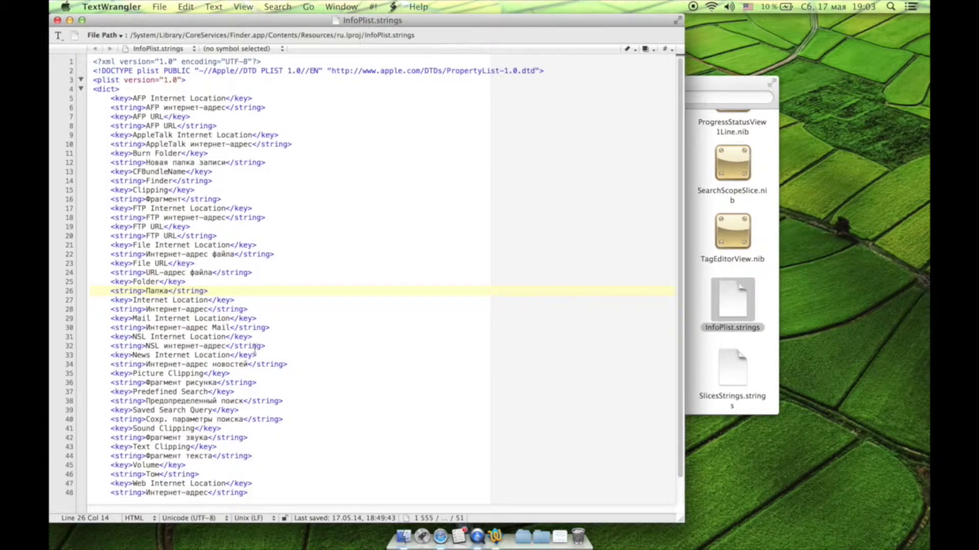
click(146, 290)
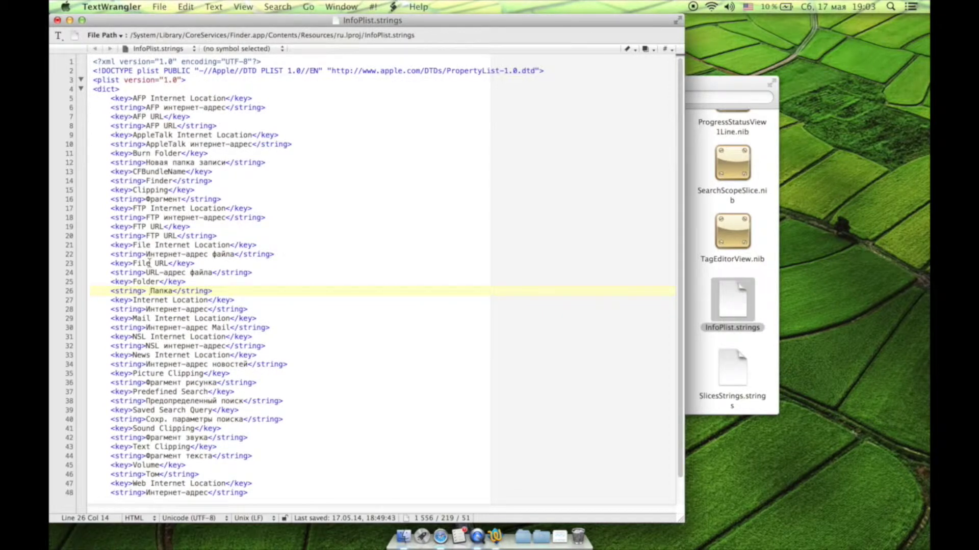
Attempt to save InfoPlist.strings in place, dismiss the authentication error, and close the document.
click(149, 5)
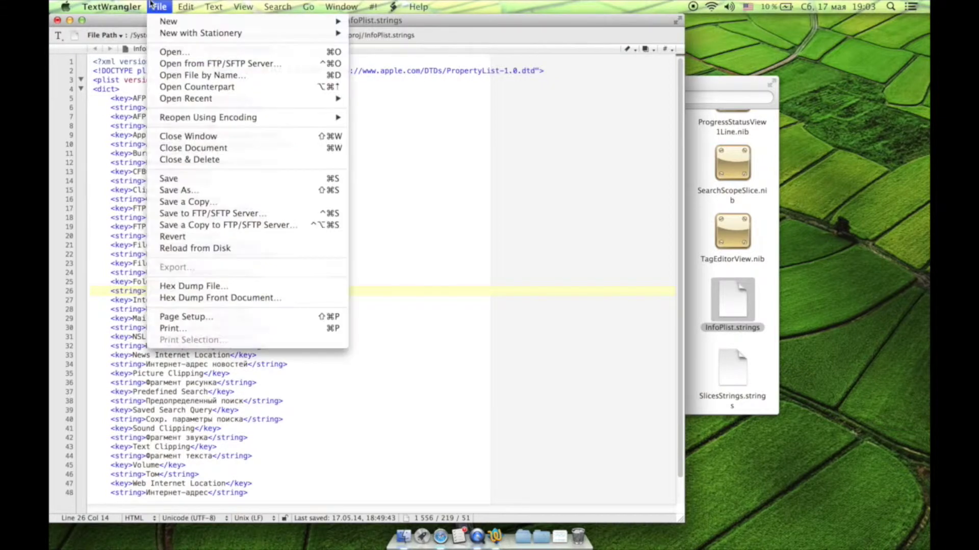
mouse_move(184, 6)
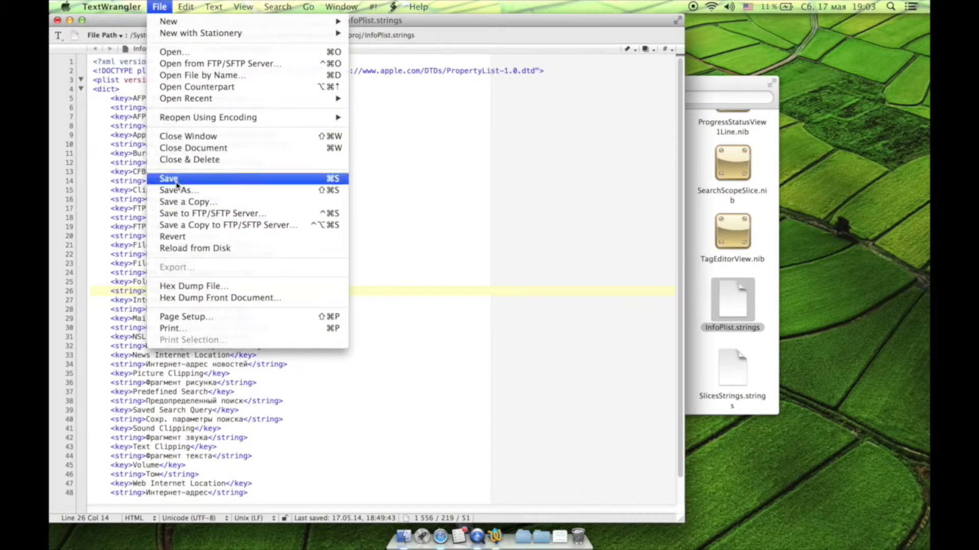
click(168, 178)
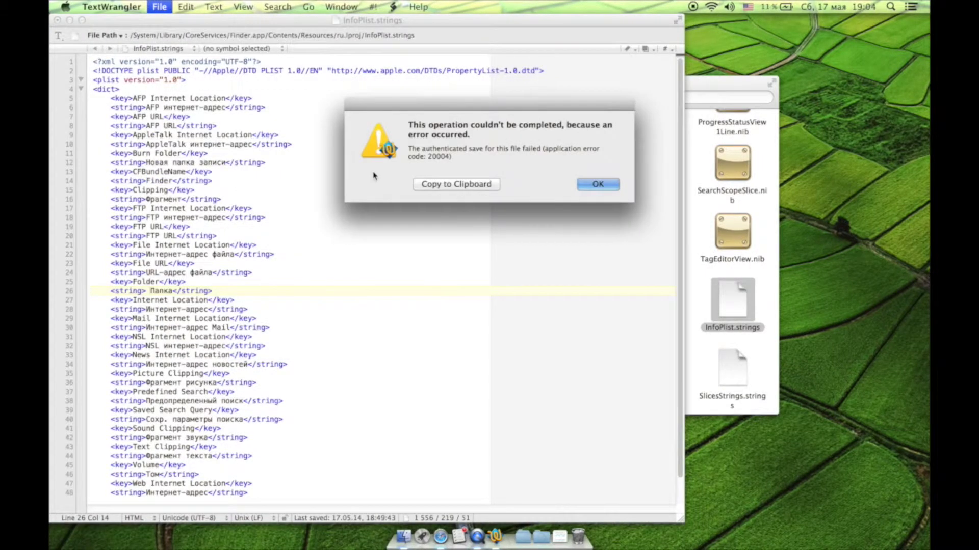
click(598, 184)
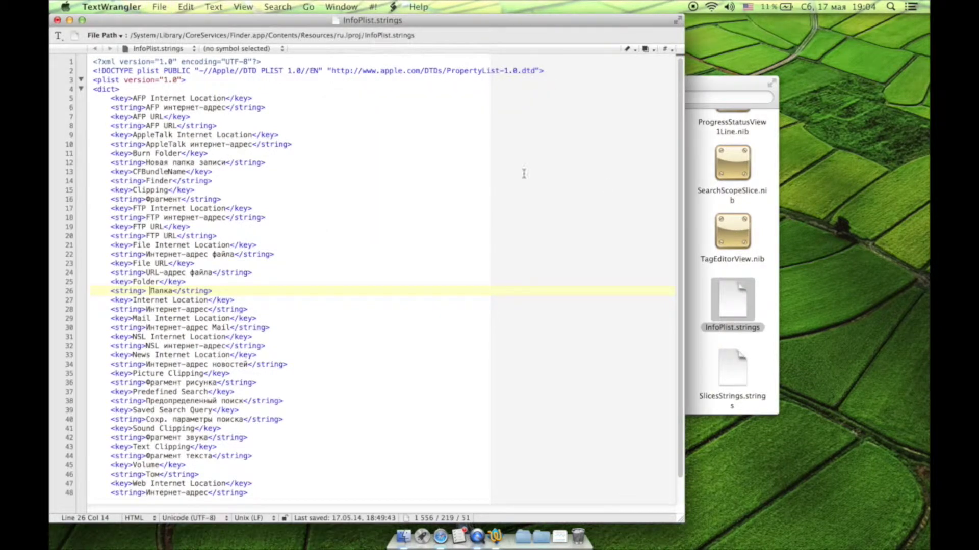
click(60, 21)
Discard the unsaved changes and copy InfoPlist.strings from ru.lproj to the desktop.
click(332, 92)
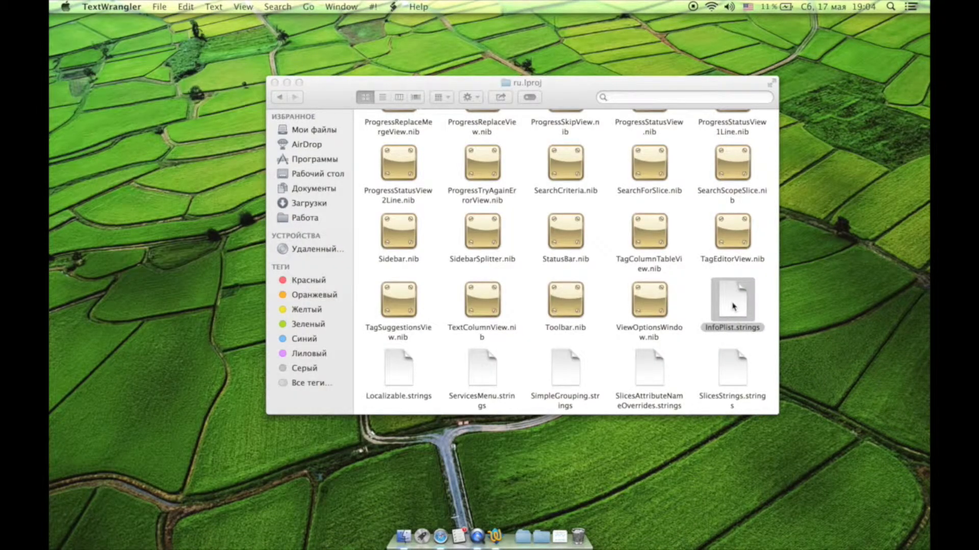
drag(732, 306, 127, 272)
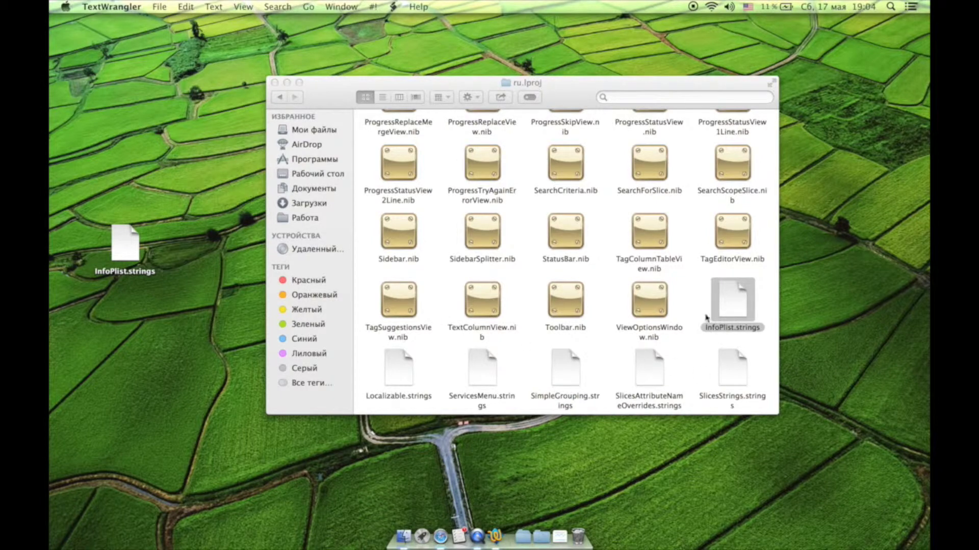
click(706, 317)
click(697, 311)
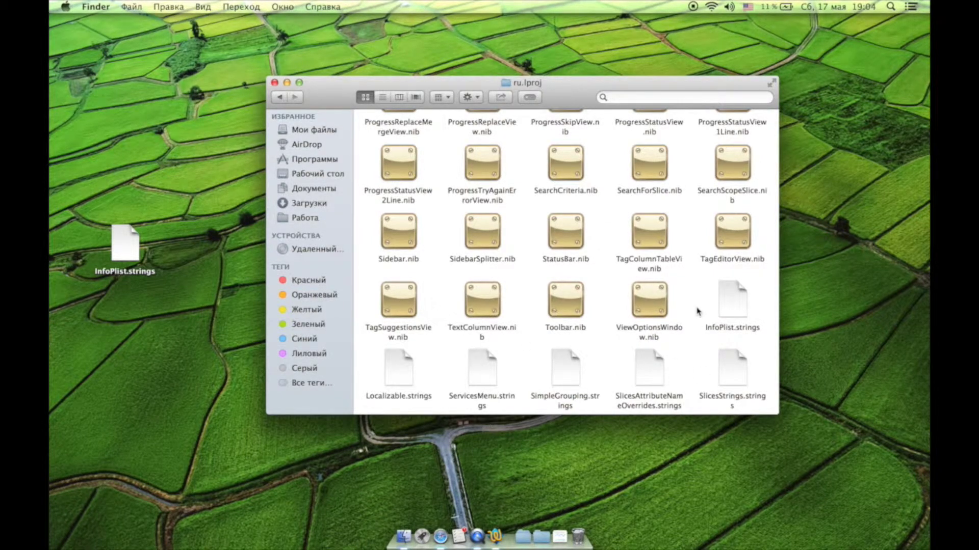
Open the desktop copy of InfoPlist.strings in TextWrangler.
right_click(132, 251)
mouse_move(152, 270)
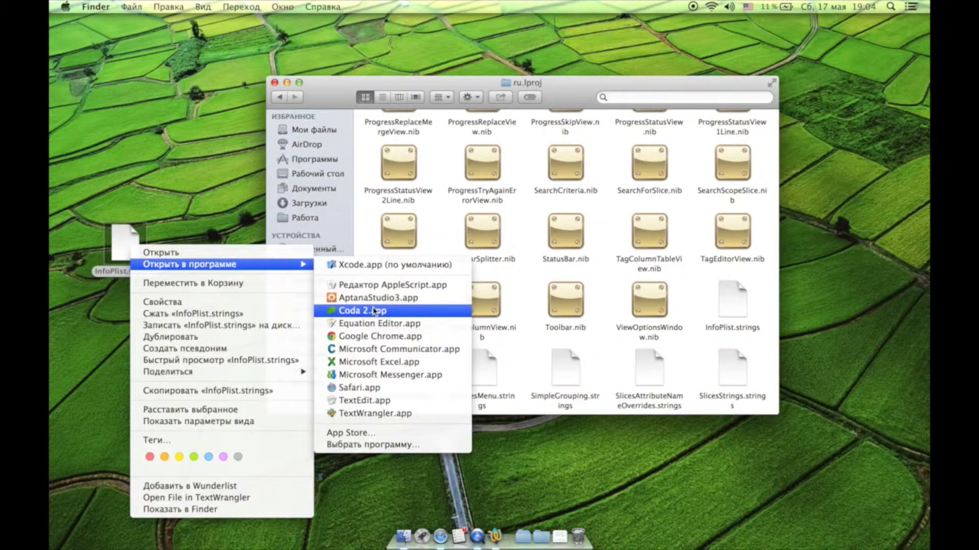
click(384, 414)
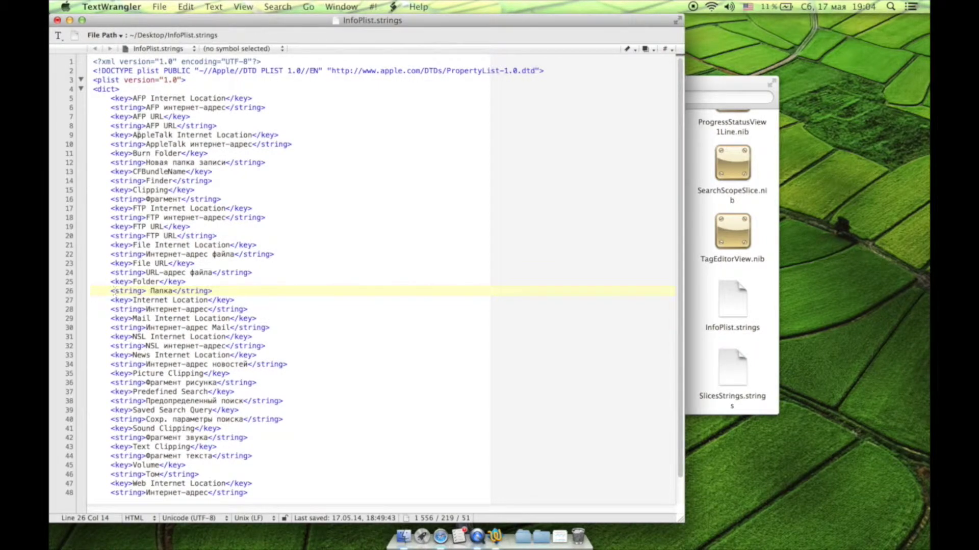
Save the edited desktop InfoPlist.strings and close its window.
click(160, 6)
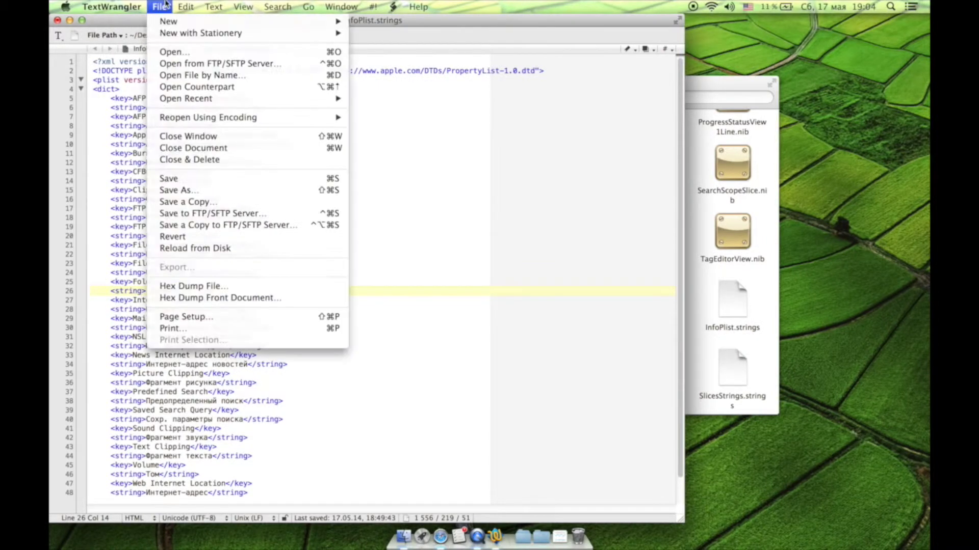
click(214, 178)
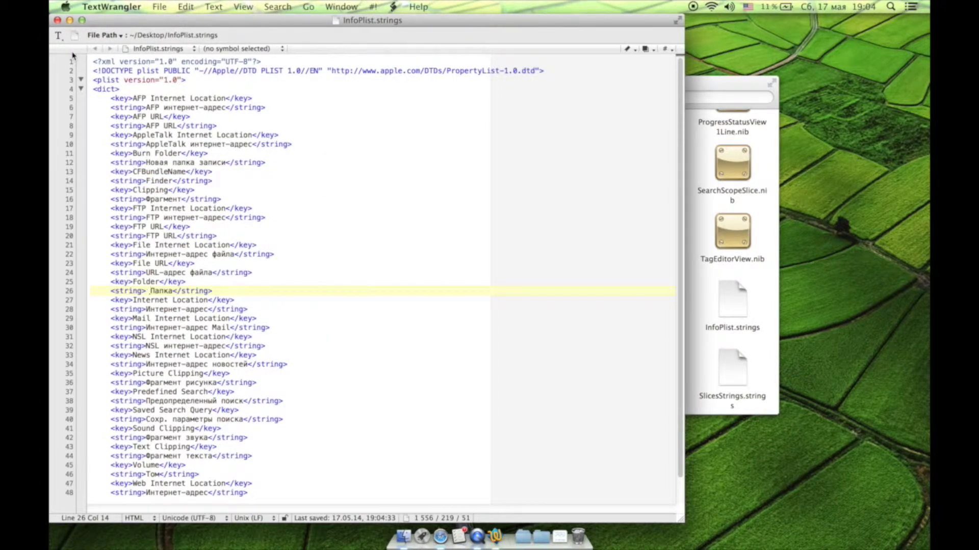
click(58, 20)
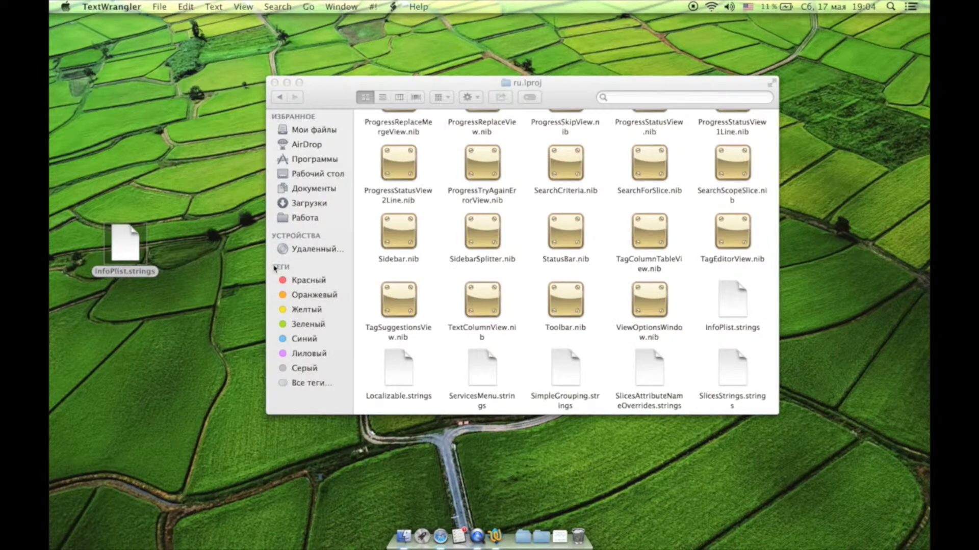
Copy the desktop InfoPlist.strings into ru.lproj, replacing the original after entering the account password.
drag(135, 246, 550, 277)
click(541, 193)
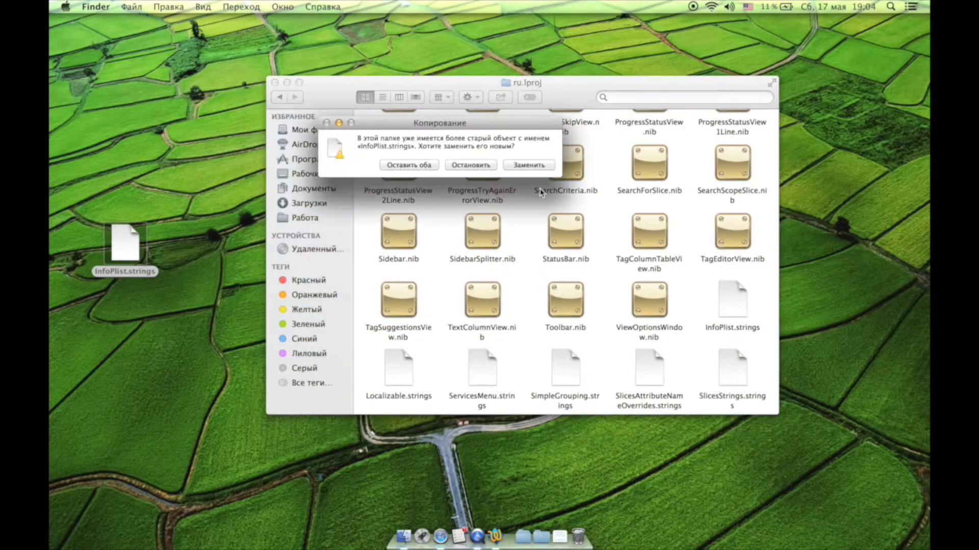
click(528, 164)
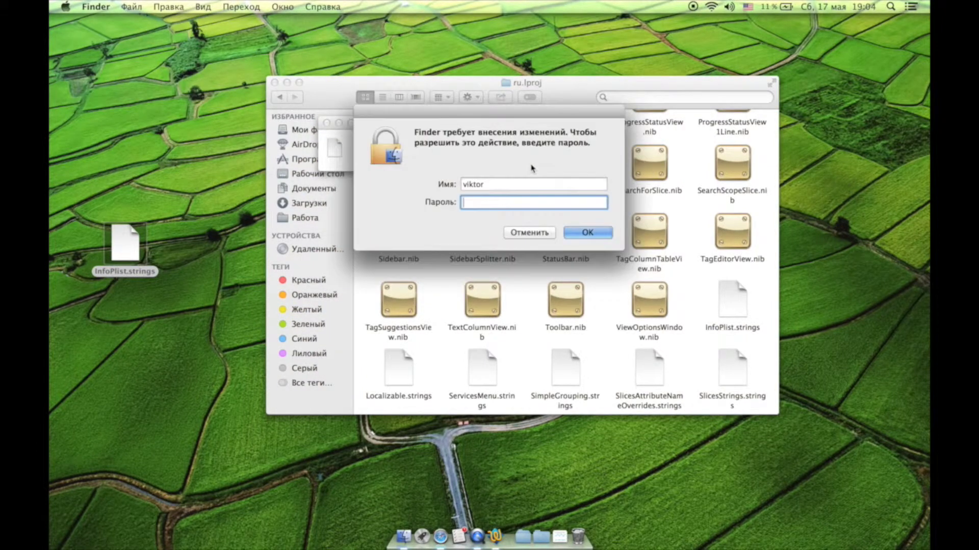
text(1*************)
key(Return)
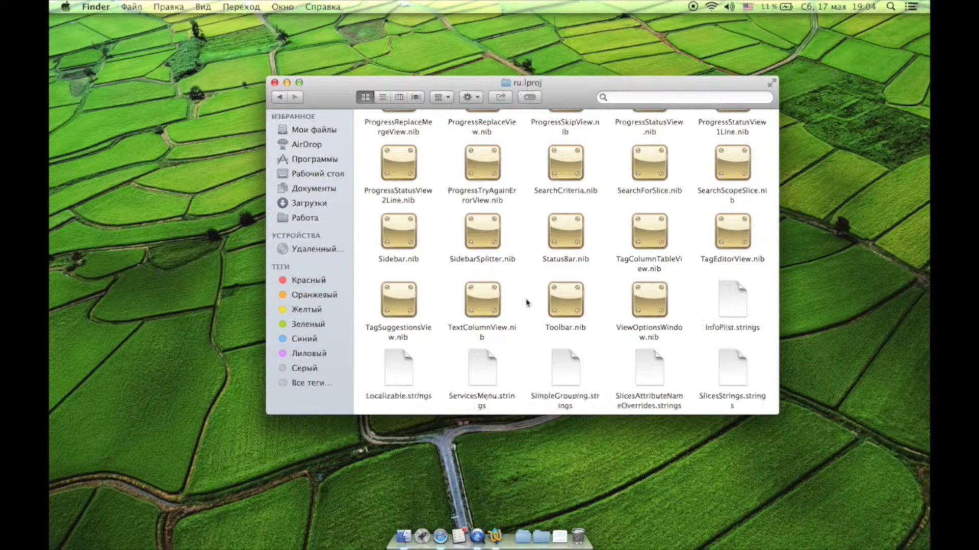
Go back to Resources and sort it by type (по типу), keeping the arrangement by name.
scroll(527, 292, up, 10)
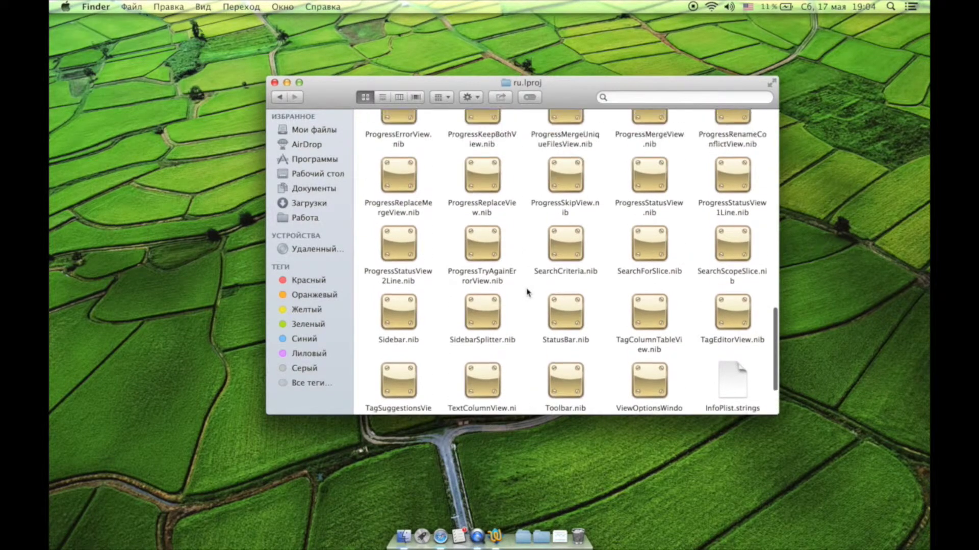
scroll(527, 292, up, 3)
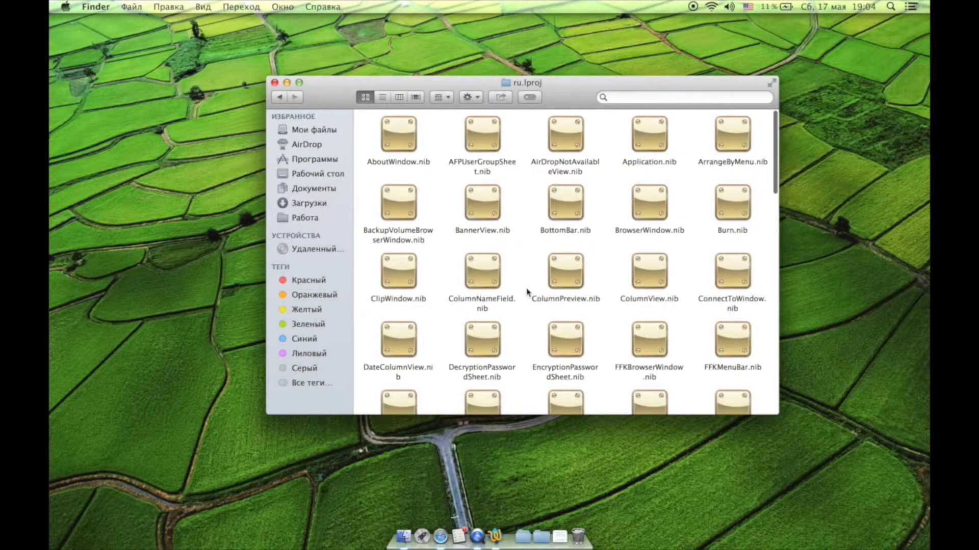
click(279, 96)
scroll(555, 234, up, 2)
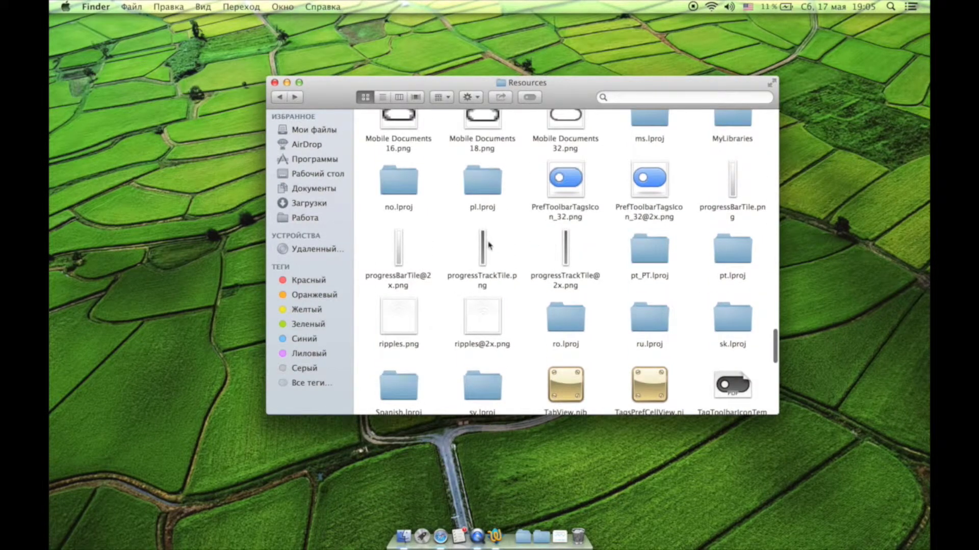
right_click(513, 243)
click(537, 302)
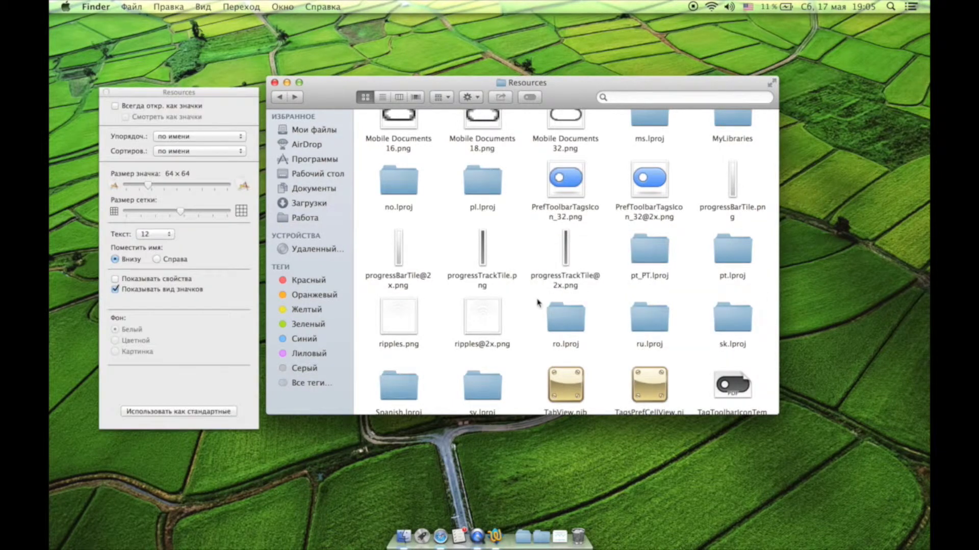
click(218, 152)
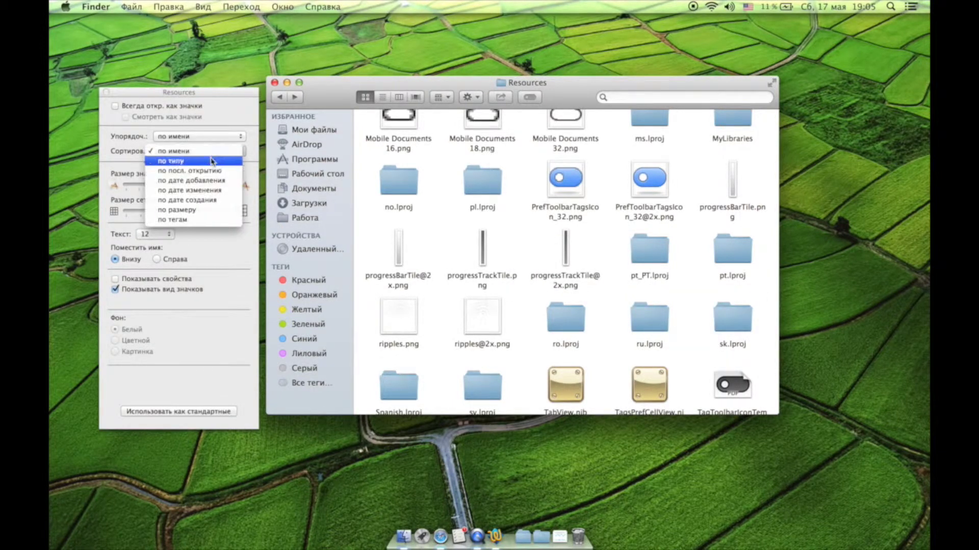
click(211, 161)
click(211, 137)
click(179, 119)
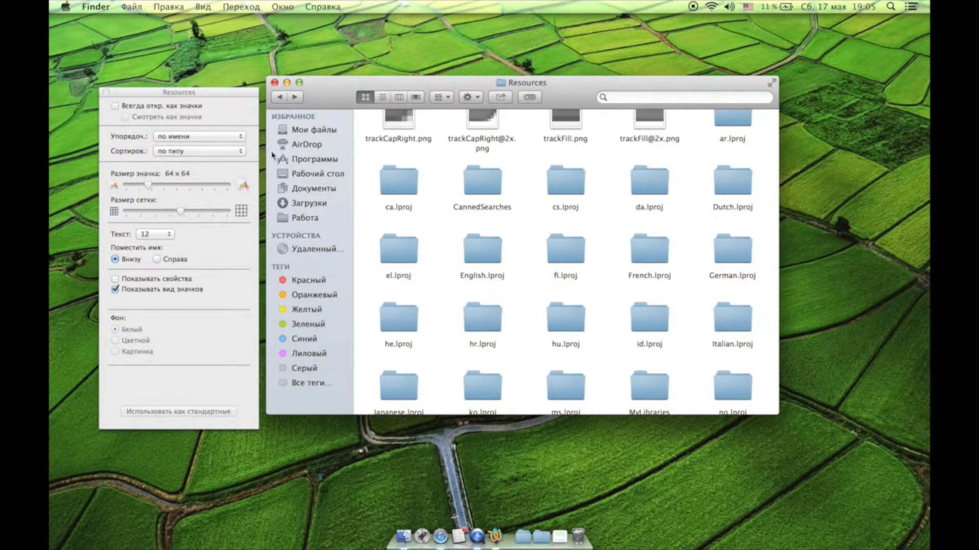
click(104, 93)
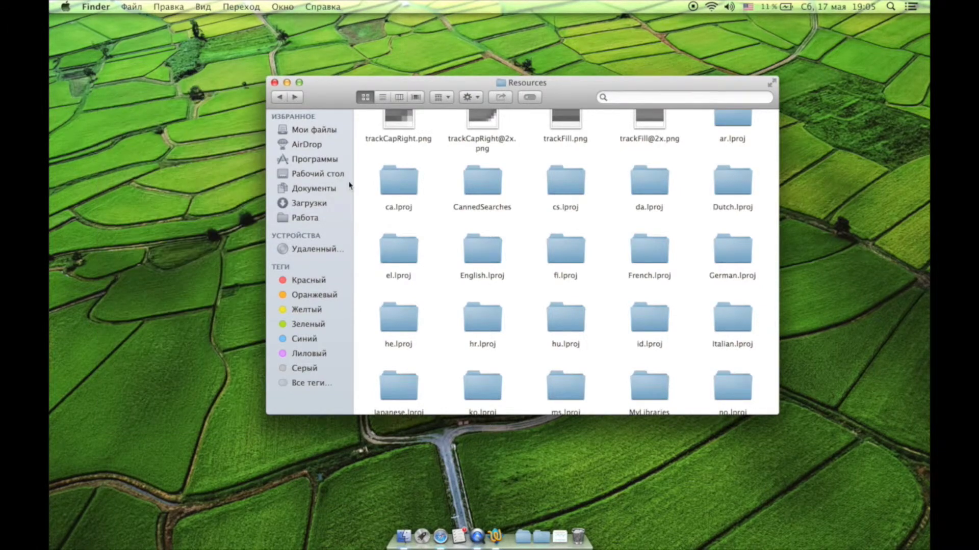
scroll(448, 152, up, 2)
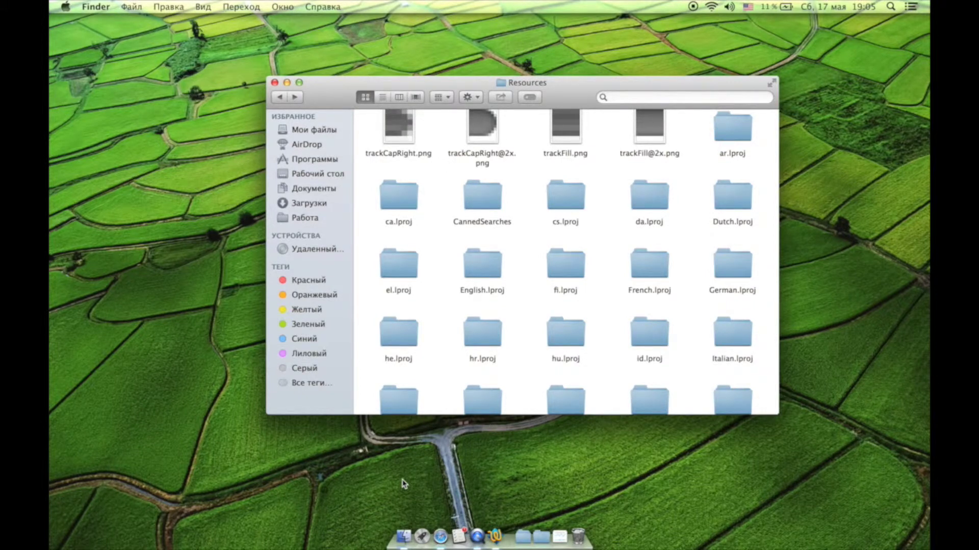
Relaunch Finder from its Dock menu and browse the reloaded Resources folder.
alt+right_click(403, 538)
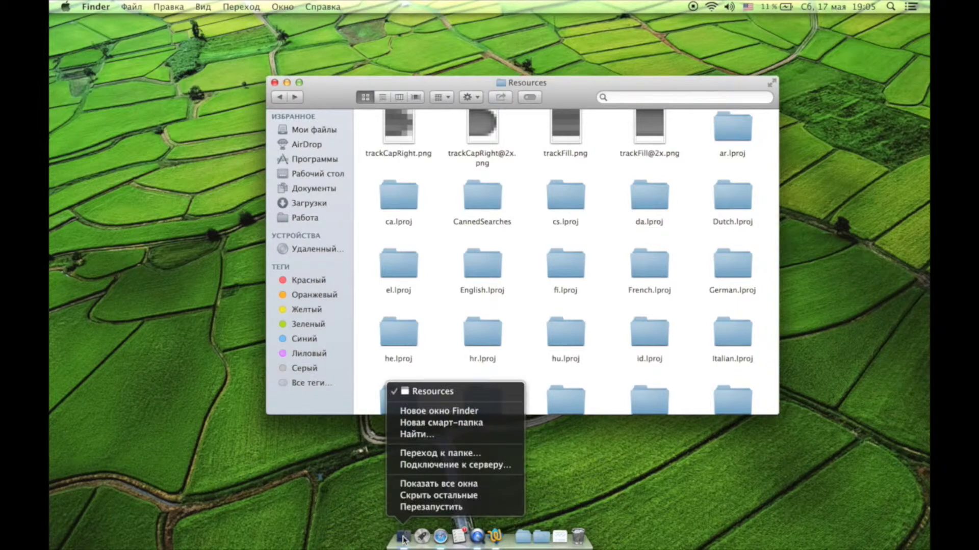
click(431, 507)
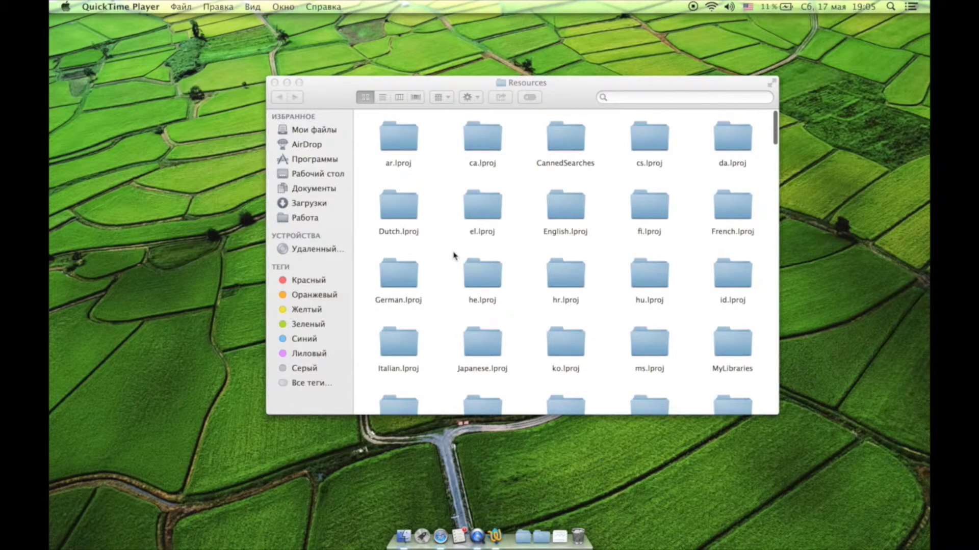
scroll(454, 255, down, 10)
scroll(454, 255, down, 10)
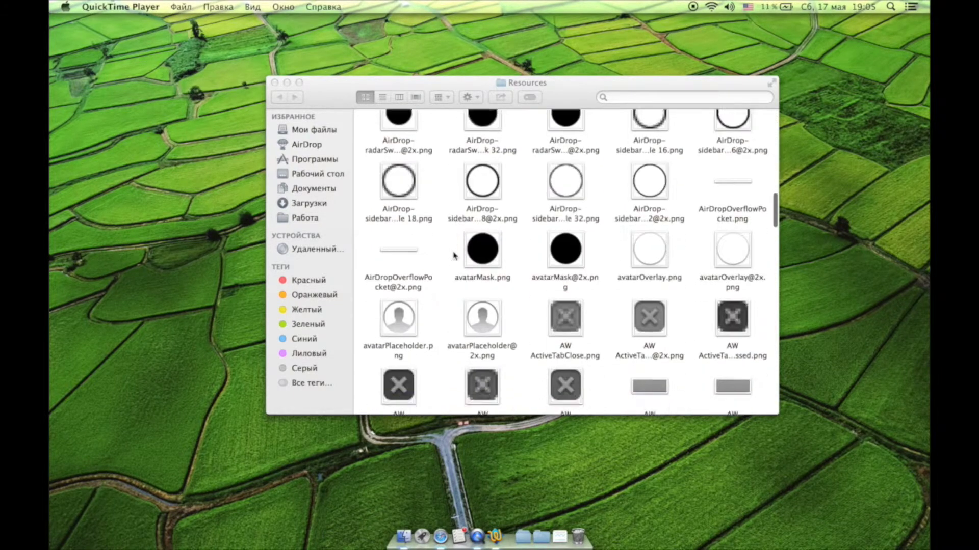
scroll(454, 256, down, 10)
scroll(457, 243, up, 15)
scroll(457, 243, up, 5)
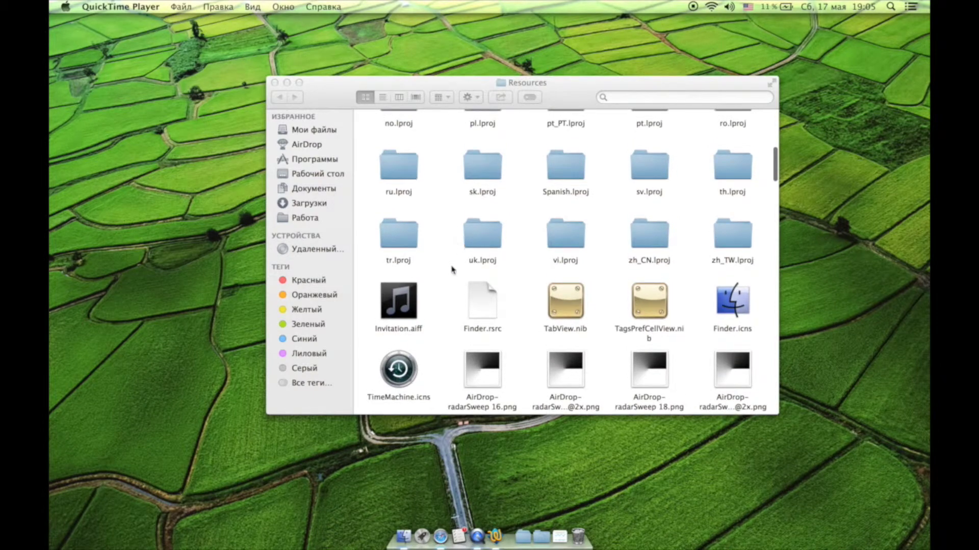
scroll(450, 272, up, 5)
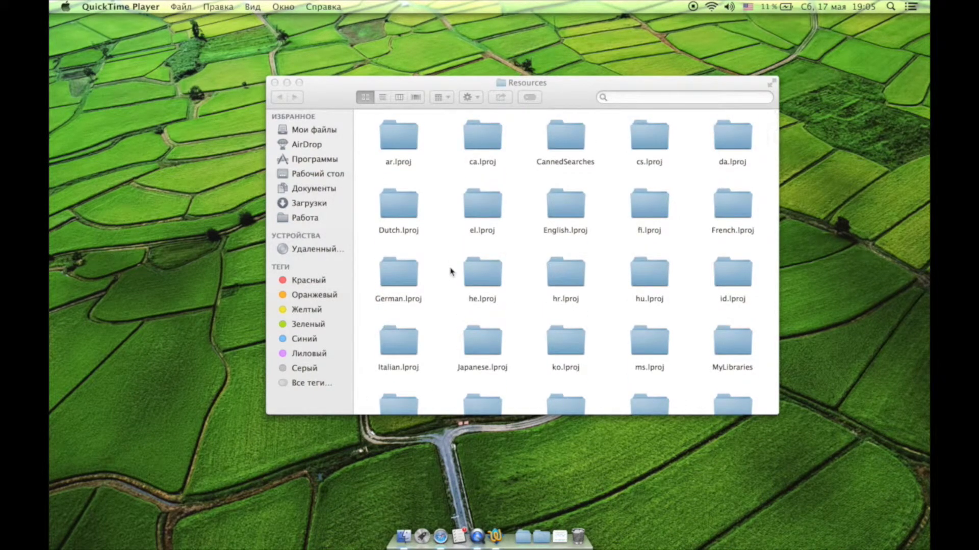
Check the Resources folder's arrangement options, leaving them unchanged.
right_click(450, 272)
mouse_move(504, 326)
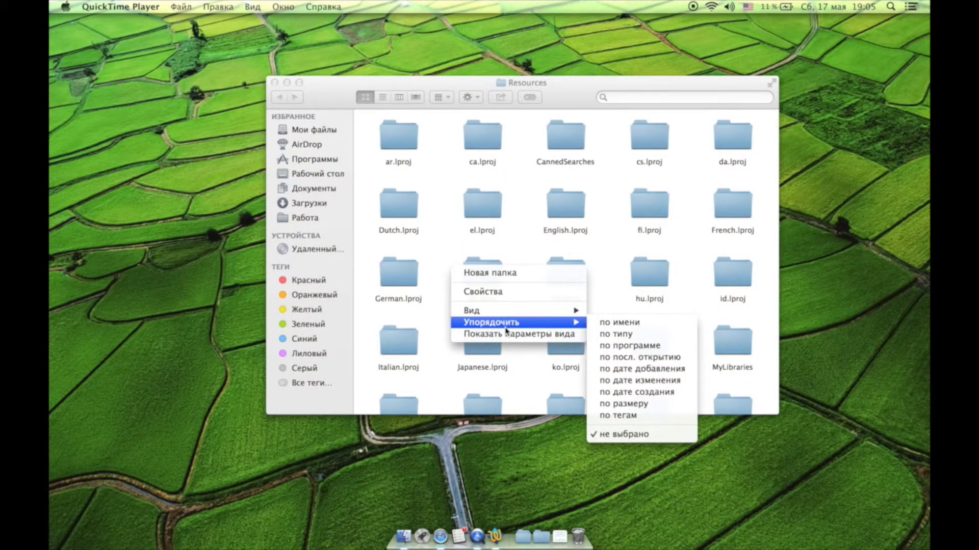
click(443, 231)
scroll(443, 231, down, 5)
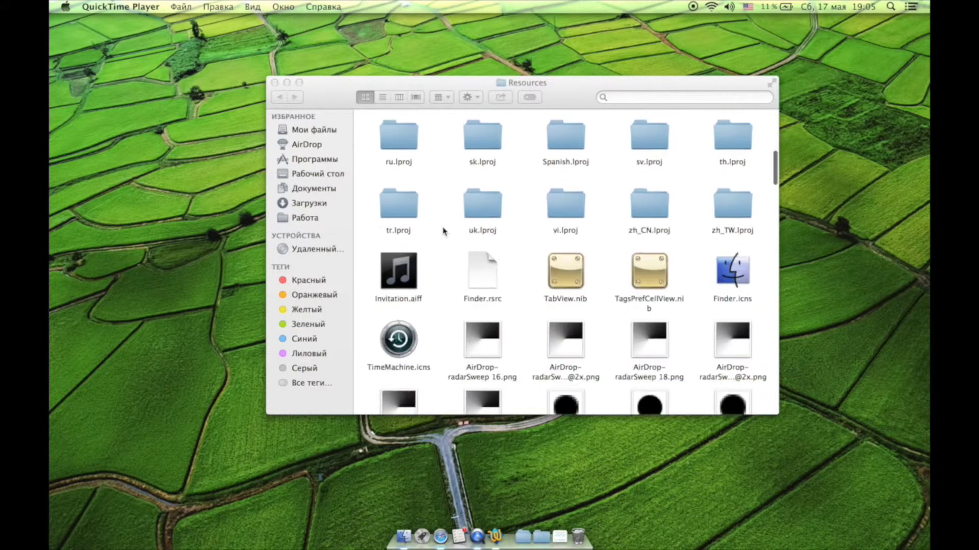
scroll(443, 231, down, 1)
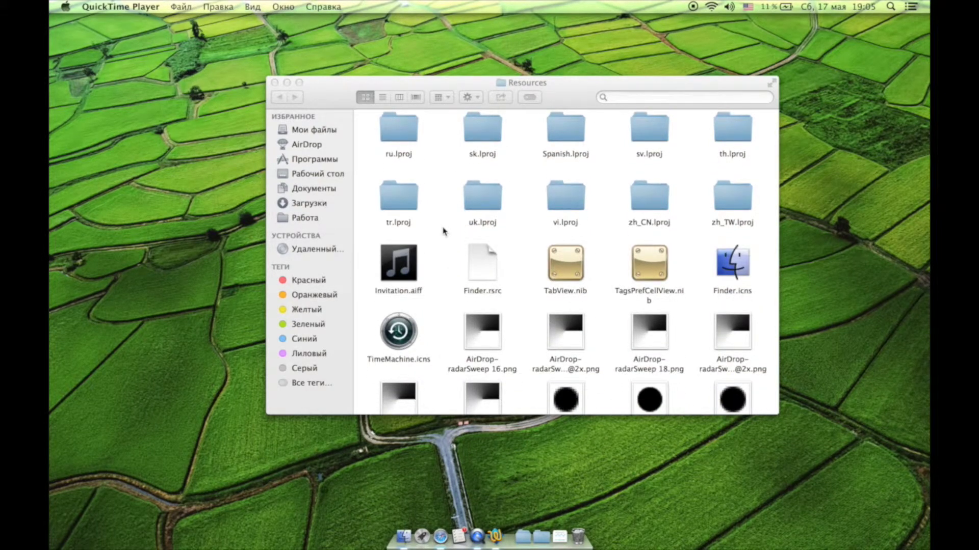